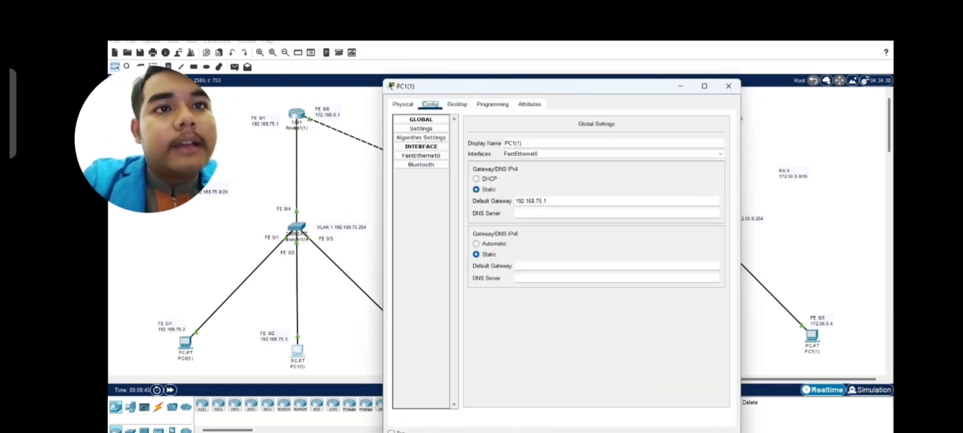
Review the static IPv4 address, subnet mask and default gateway in PC1(1)'s IP configuration
left_click(457, 105)
left_click(426, 138)
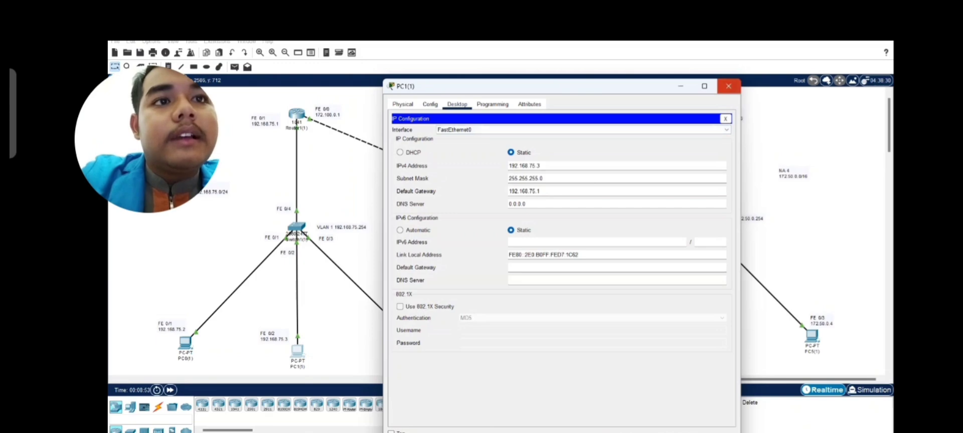
left_click(729, 85)
Inspect PC2(1)'s IP configuration alongside its address label in the topology
left_click(416, 344)
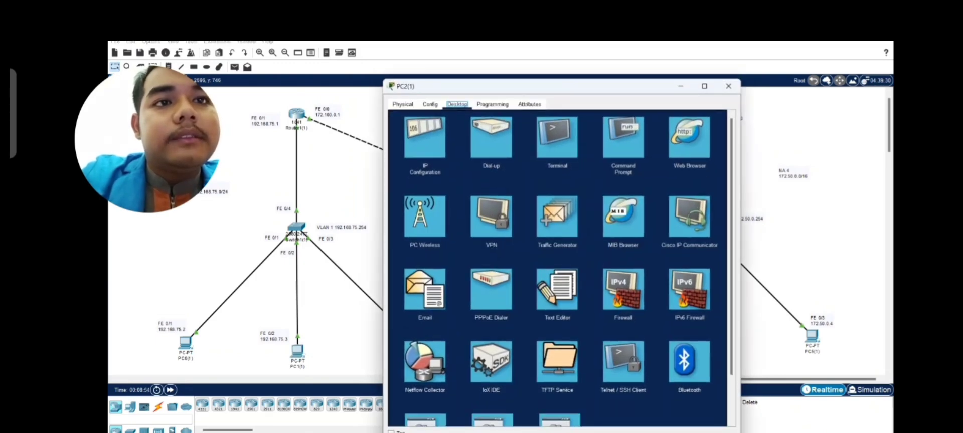
left_click(425, 138)
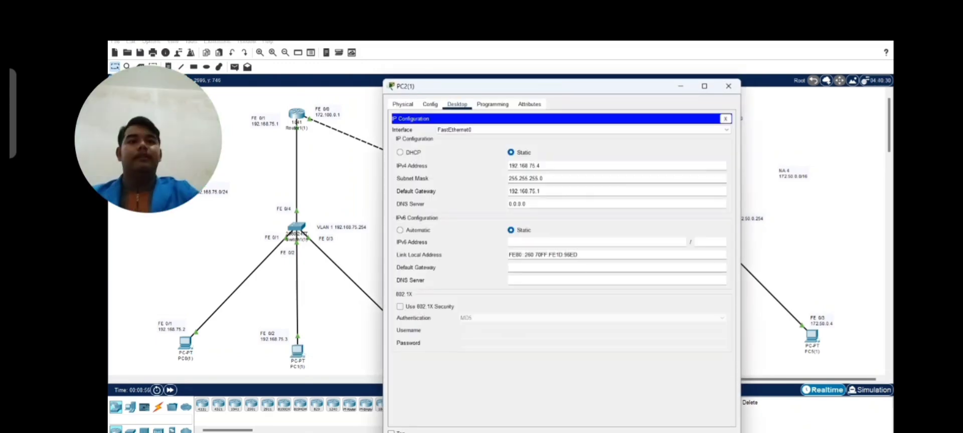
left_click_drag(527, 87, 641, 91)
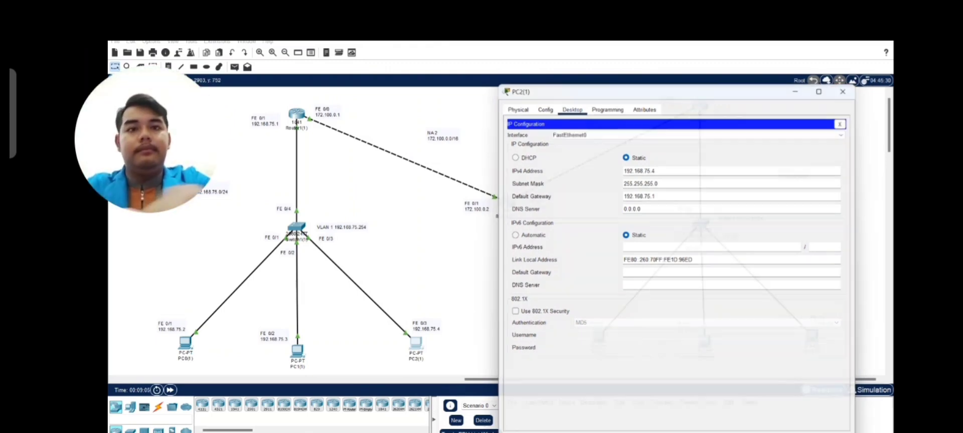
left_click(843, 91)
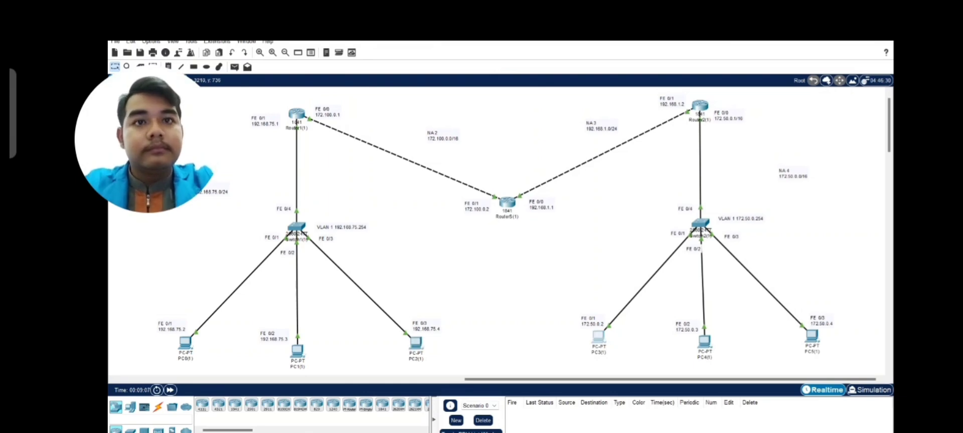
Check PC3(1)'s default gateway in its global settings and its full IP configuration
left_click(598, 338)
left_click_drag(562, 87, 371, 92)
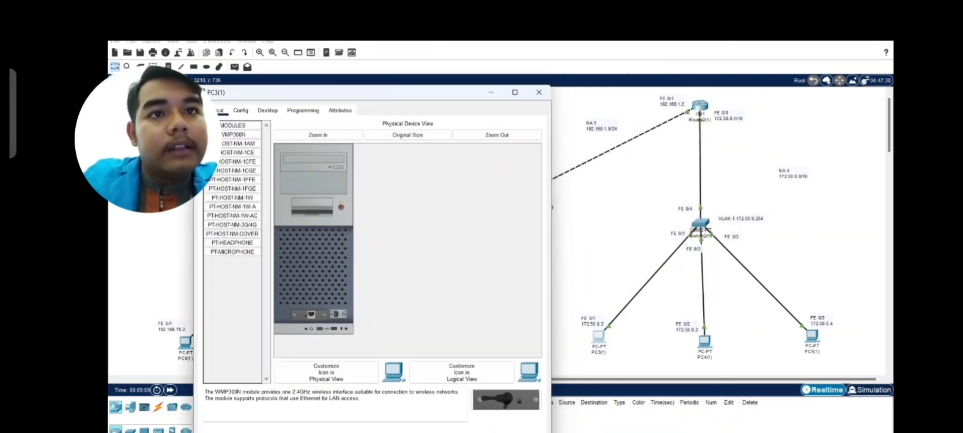
left_click(241, 111)
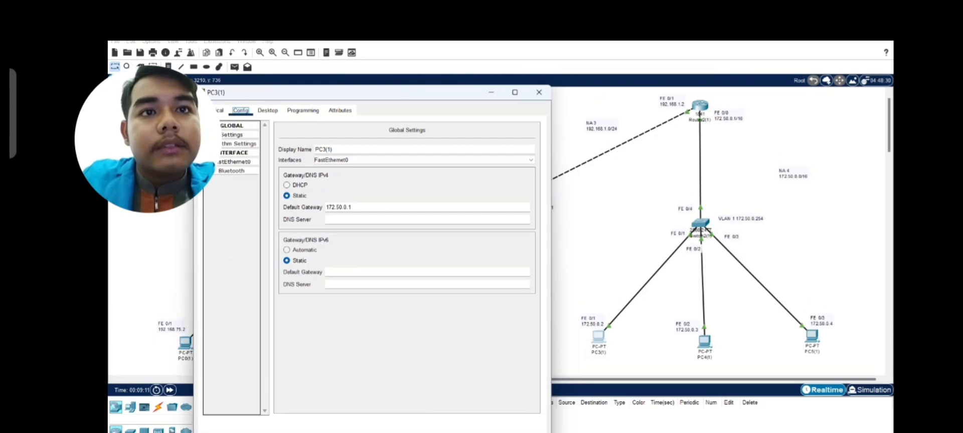
left_click(267, 111)
left_click(236, 145)
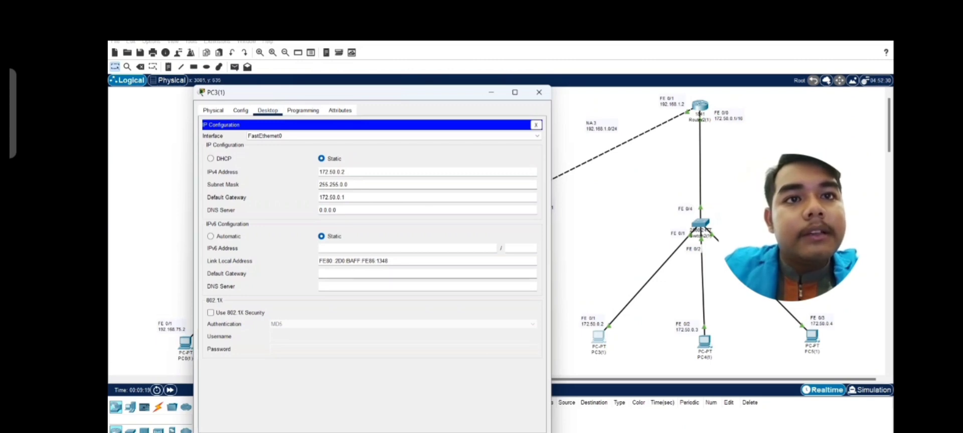
left_click(538, 92)
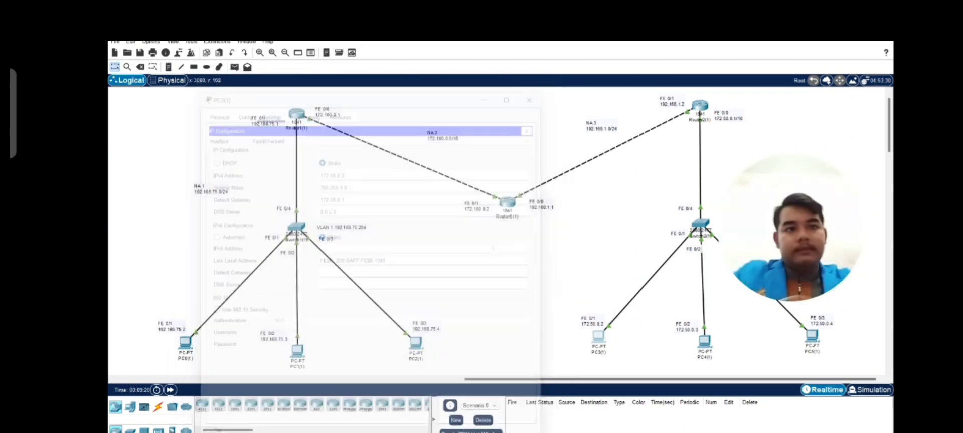
Check PC4(1)'s default gateway in its global settings and its full IP configuration
left_click(704, 341)
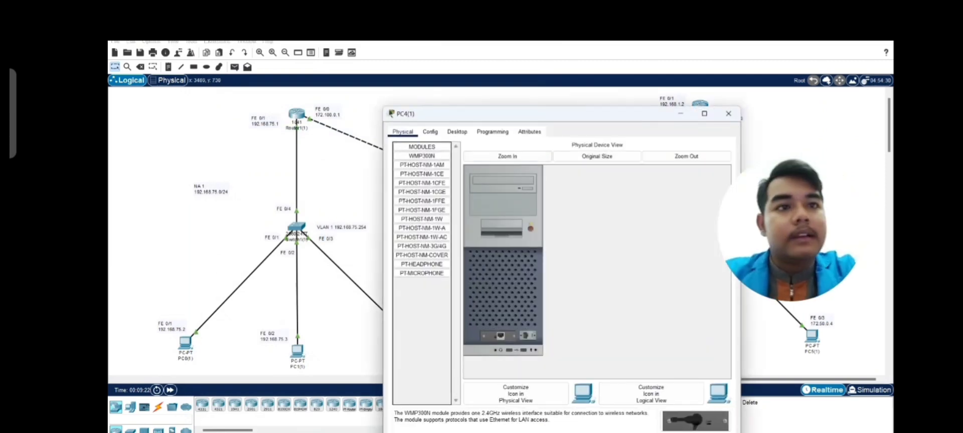
left_click_drag(502, 114, 287, 115)
left_click(216, 133)
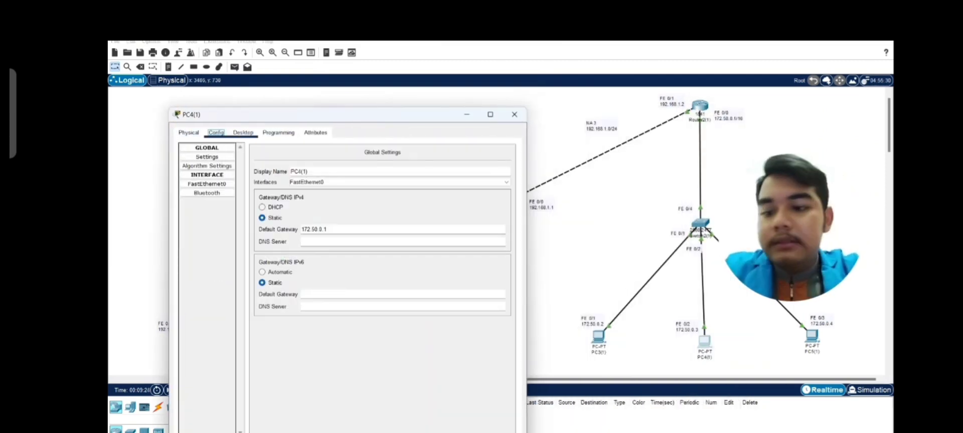
left_click(243, 133)
left_click(209, 161)
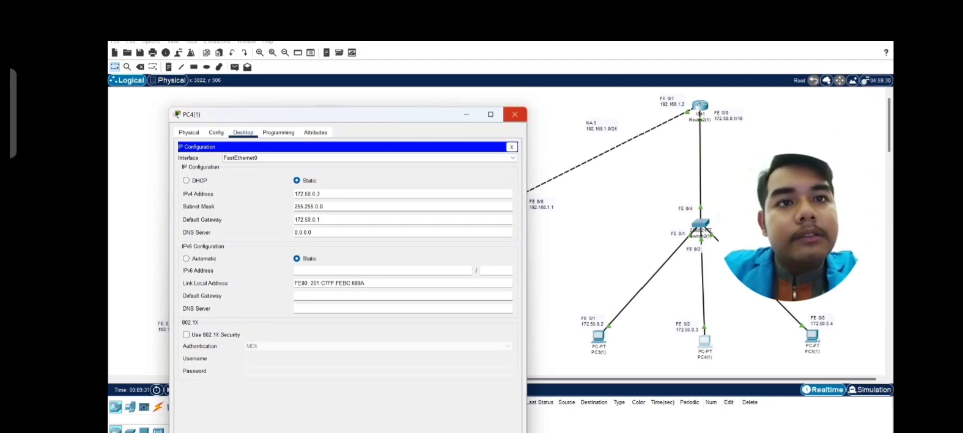
left_click(514, 115)
Check PC5(1)'s default gateway in its global settings and its full IP configuration
left_click(812, 336)
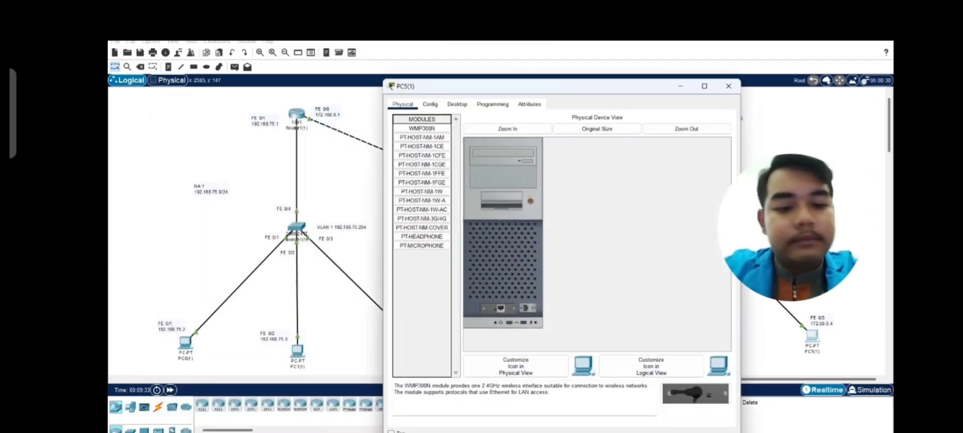
left_click_drag(442, 88, 378, 87)
left_click(300, 106)
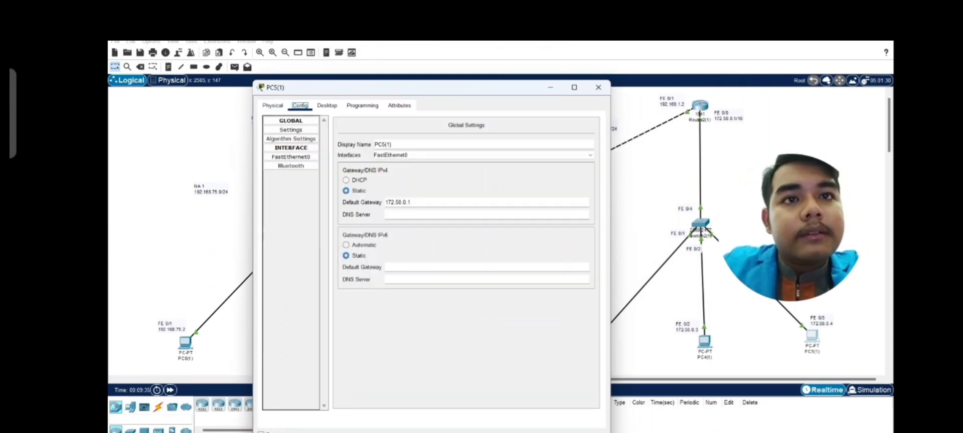
left_click(327, 106)
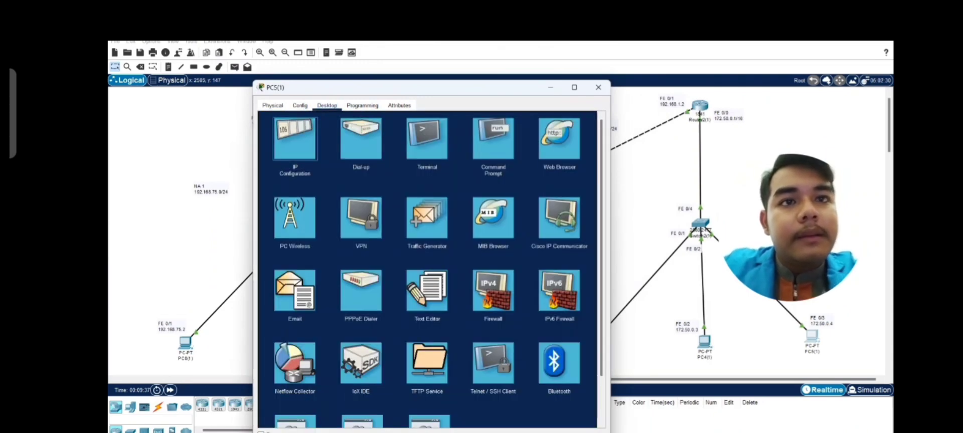
left_click(294, 135)
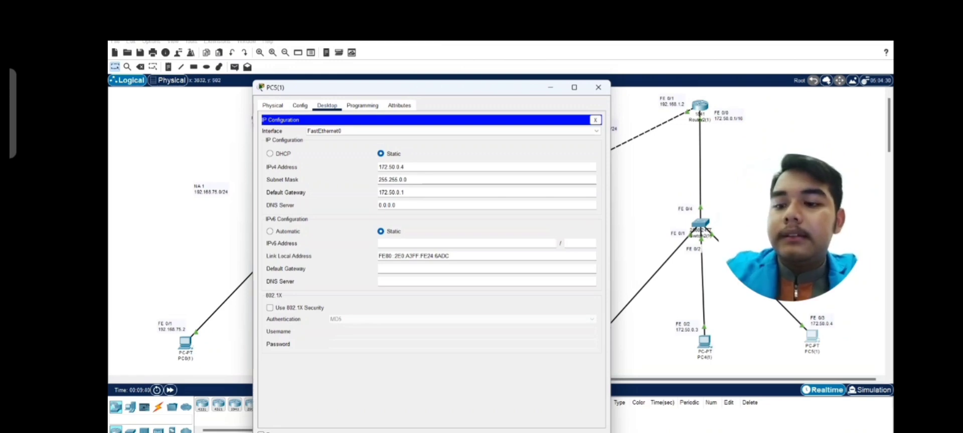
left_click(598, 88)
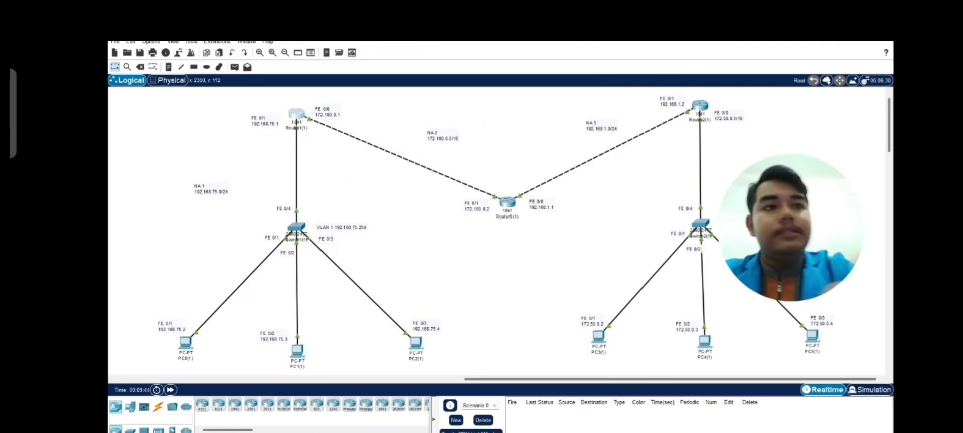
Examine the IPv4 address and subnet mask of FastEthernet0/0 and FastEthernet0/1 on Router1(1)
left_click(296, 113)
left_click_drag(567, 86, 590, 83)
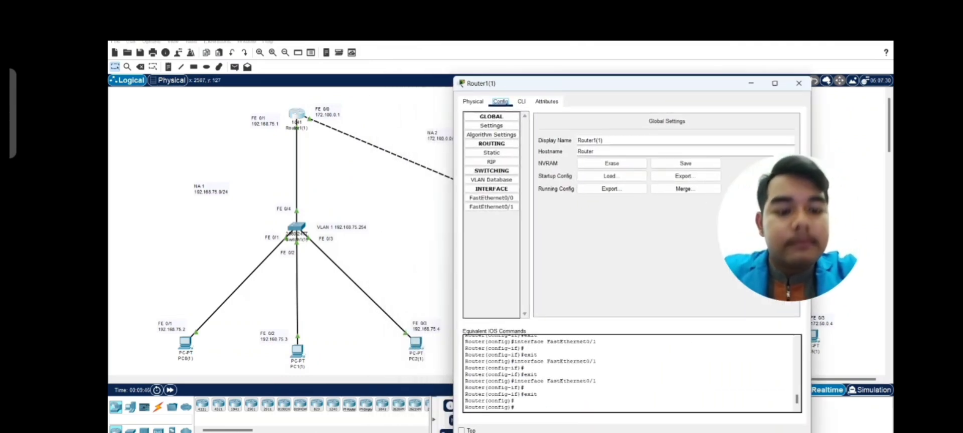
left_click(491, 198)
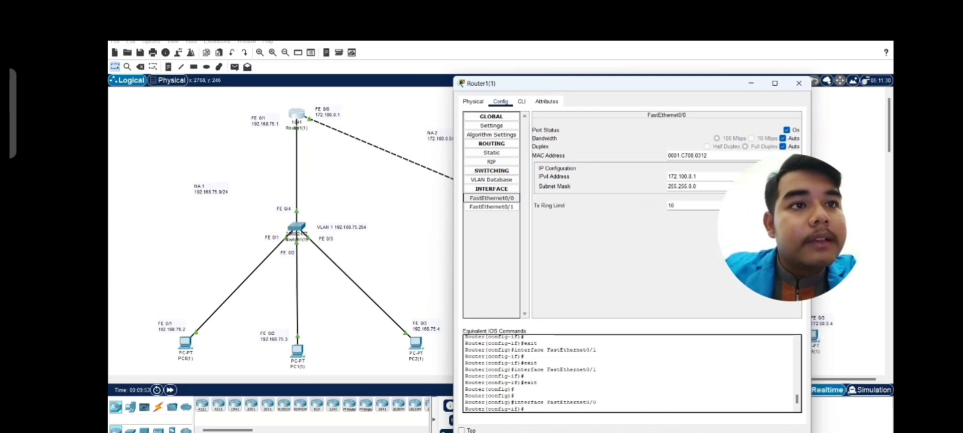
left_click(491, 208)
double_click(491, 207)
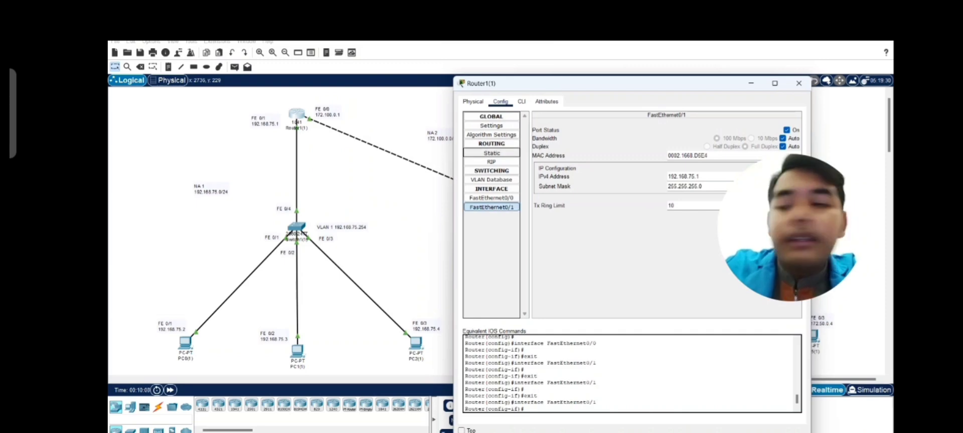
Review Router1(1)'s static routes and compare them with the networks in the topology
left_click(492, 153)
left_click_drag(601, 83, 522, 217)
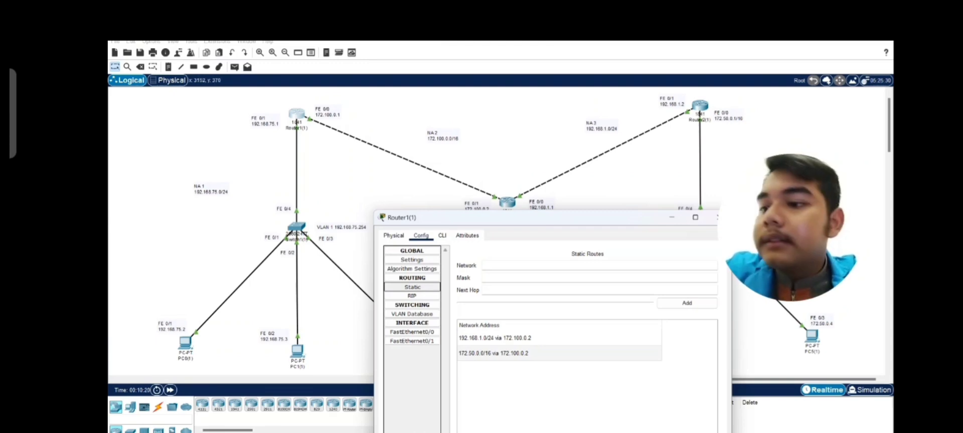
left_click_drag(526, 218, 521, 244)
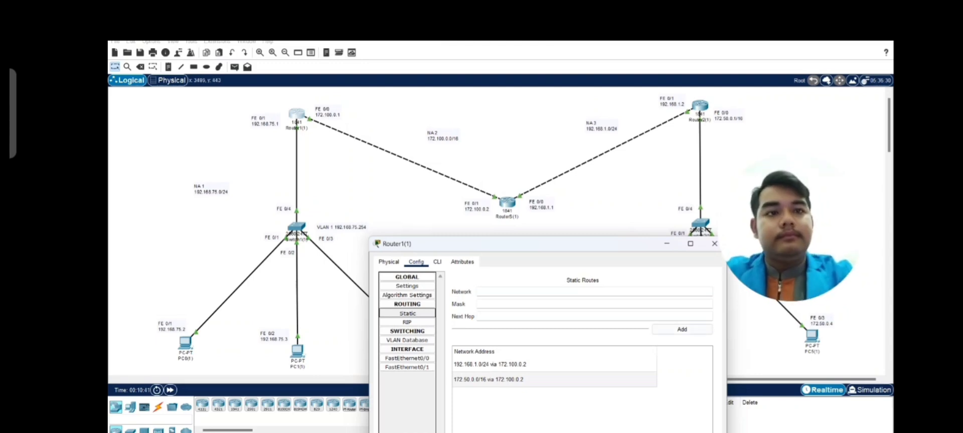
left_click(714, 244)
Examine the IPv4 address and subnet mask of FastEthernet0/0 and FastEthernet0/1 on the middle router, Router5(1)
left_click(507, 202)
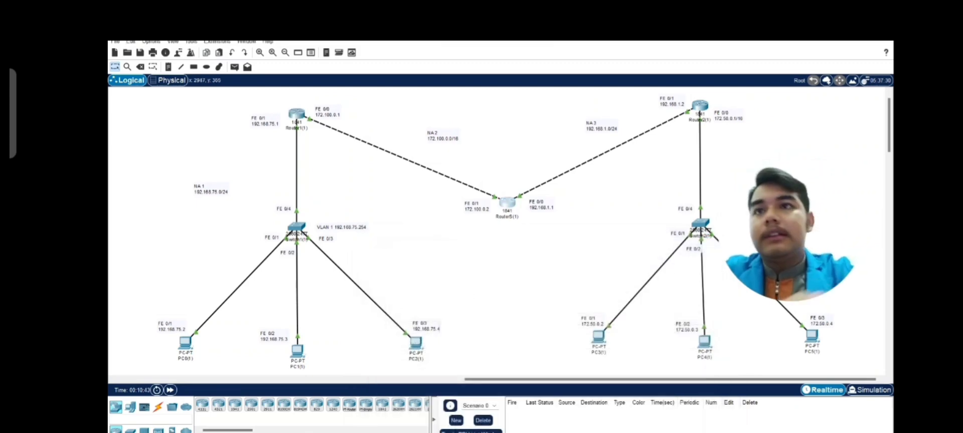
left_click_drag(552, 85, 510, 252)
left_click(379, 367)
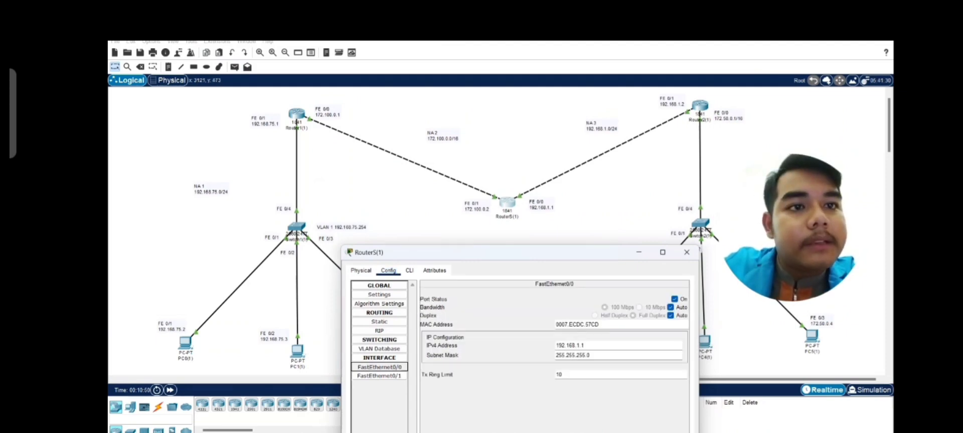
left_click(379, 376)
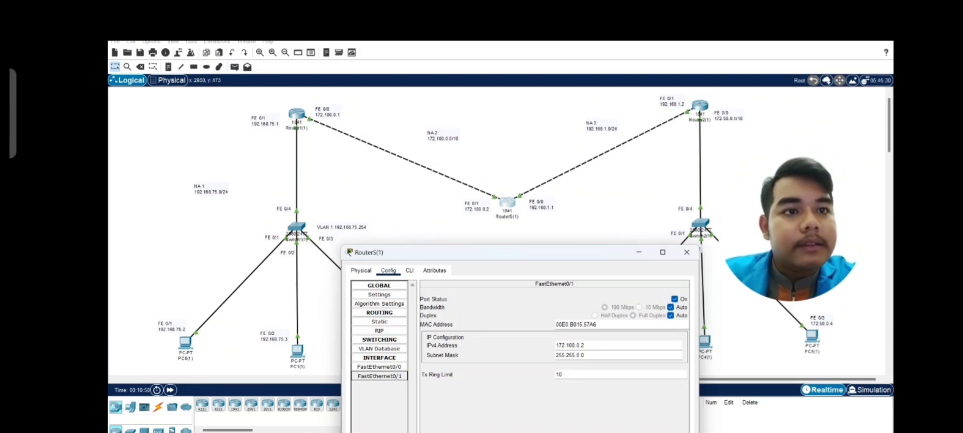
Review the static routes and next hops configured on Router5(1)
left_click(379, 322)
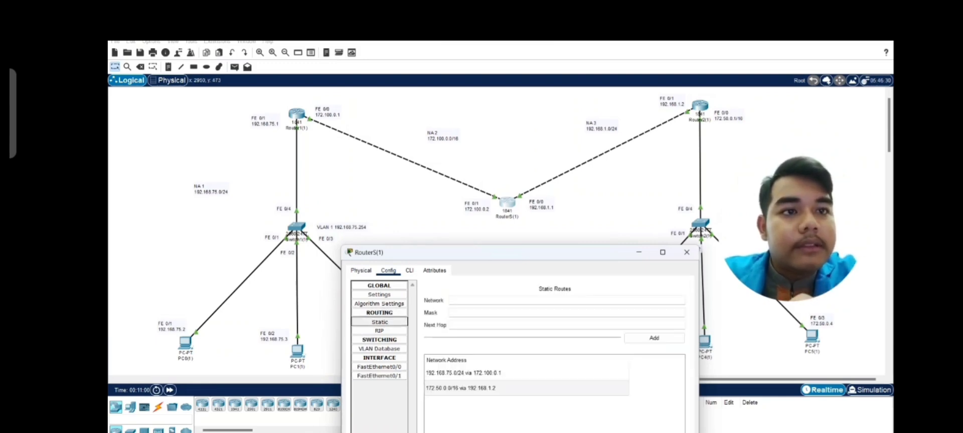
left_click_drag(494, 252, 489, 242)
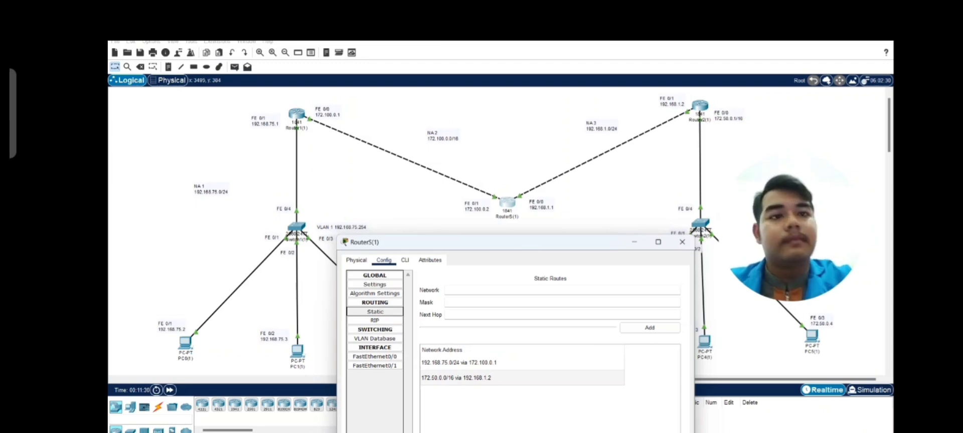
left_click(682, 241)
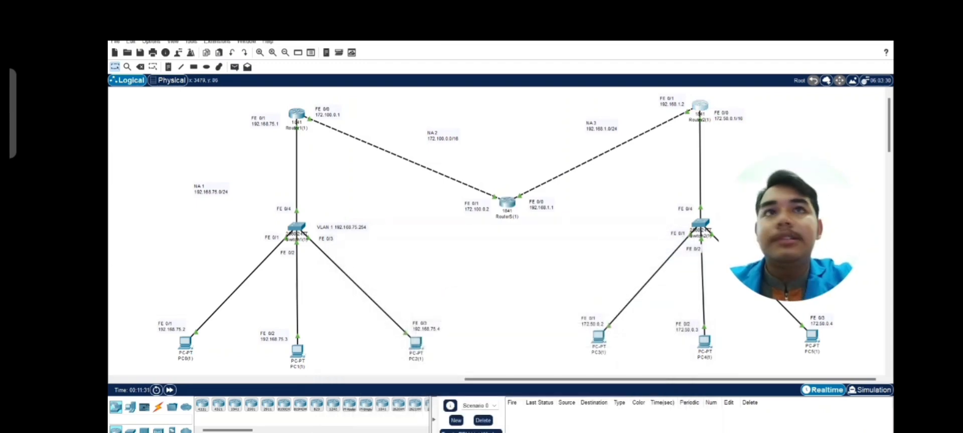
Examine the IPv4 address and subnet mask of FastEthernet0/0 and FastEthernet0/1 on Router2(1)
left_click(700, 105)
left_click(421, 201)
left_click_drag(532, 78, 380, 149)
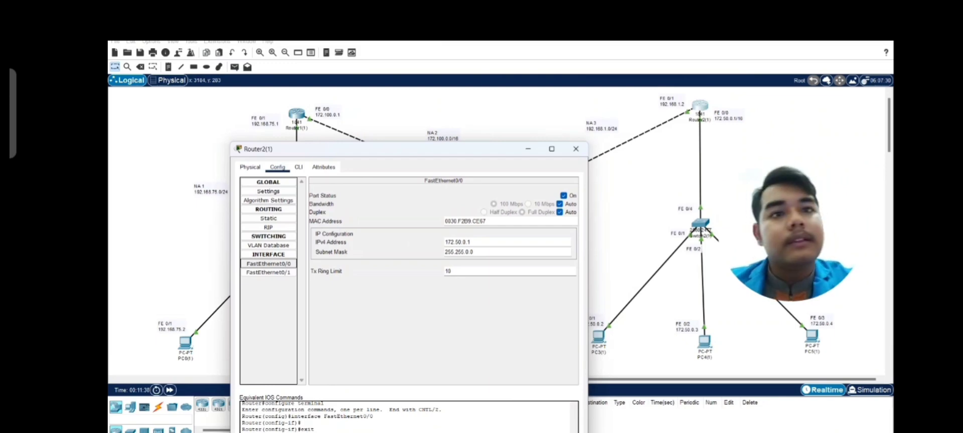
left_click(269, 273)
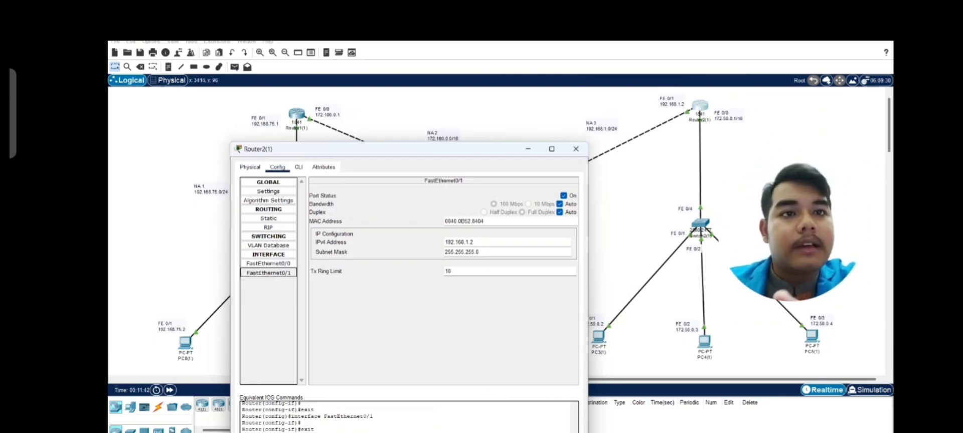
left_click_drag(446, 242, 474, 242)
left_click(475, 243)
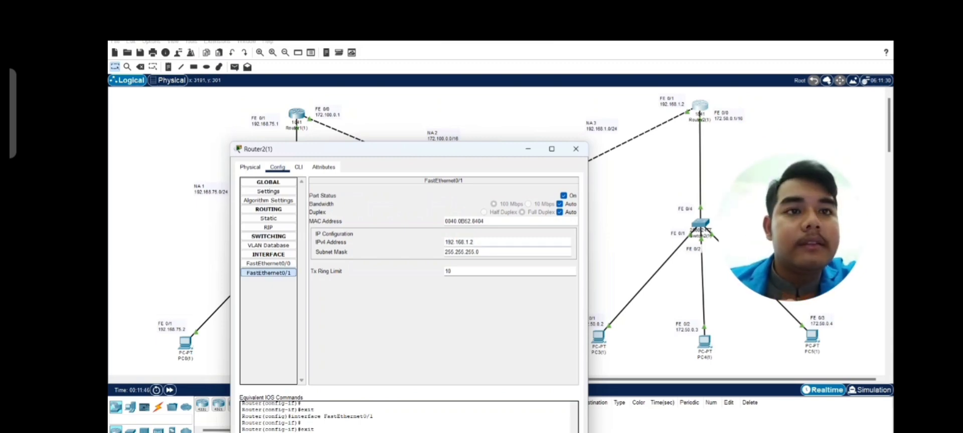
Review Router2(1)'s static routes and compare them with the networks in the topology
left_click(268, 219)
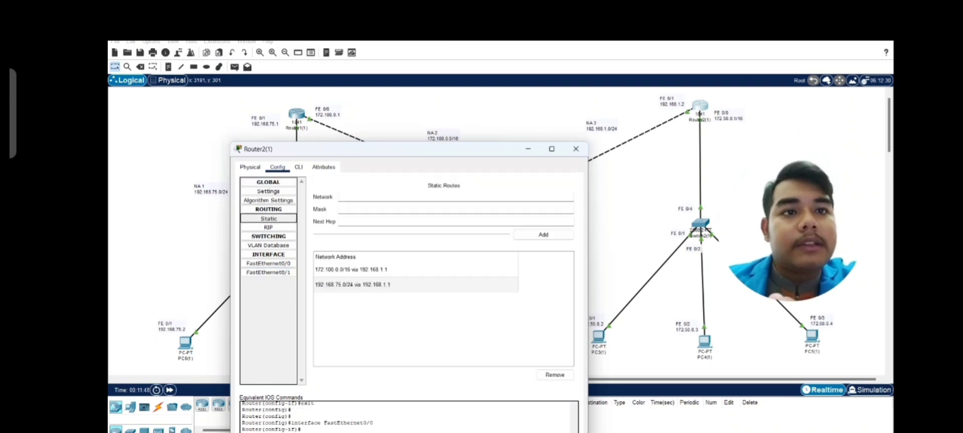
left_click_drag(331, 149, 387, 245)
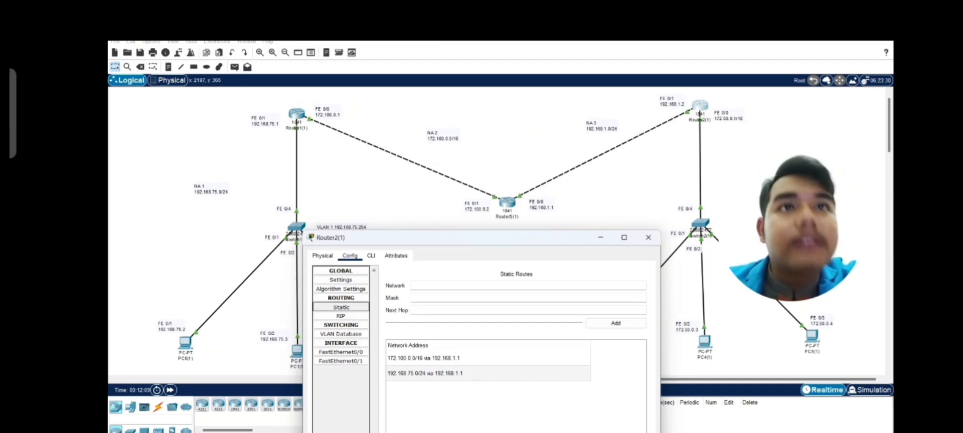
left_click_drag(476, 238, 472, 266)
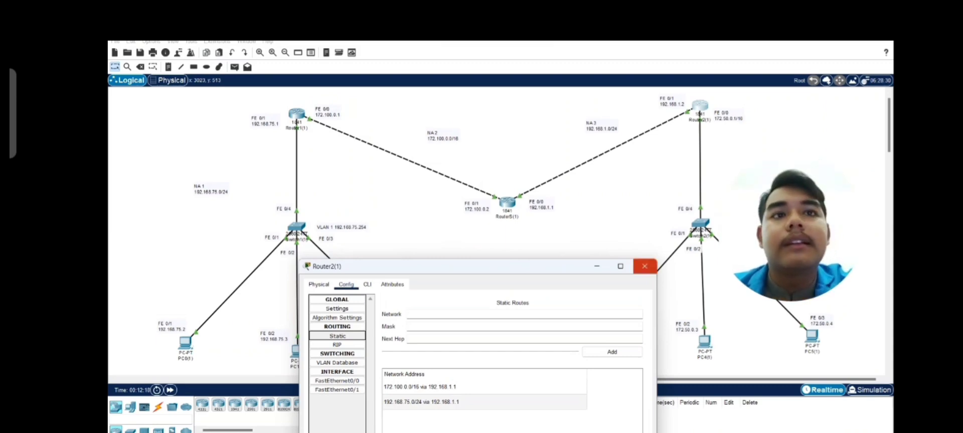
left_click(645, 267)
Send simple PDUs from PC0(1), PC1(1) and PC2(1) to the middle router, Router5(1)
left_click(235, 68)
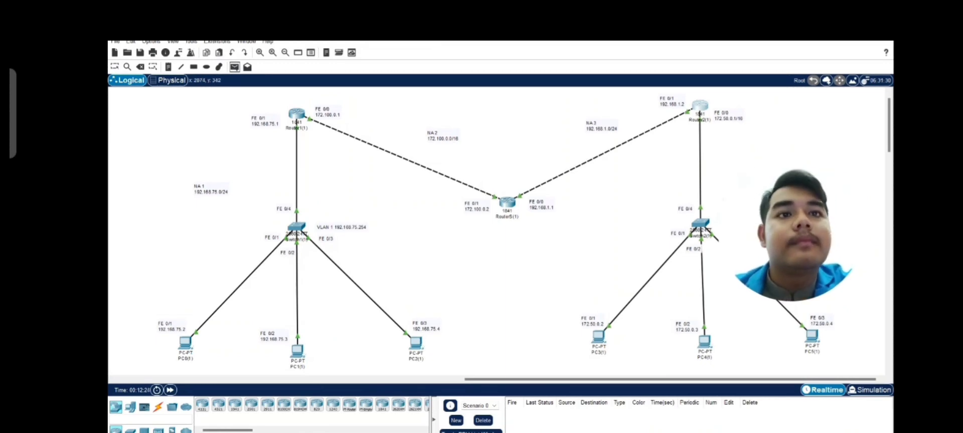
left_click(187, 343)
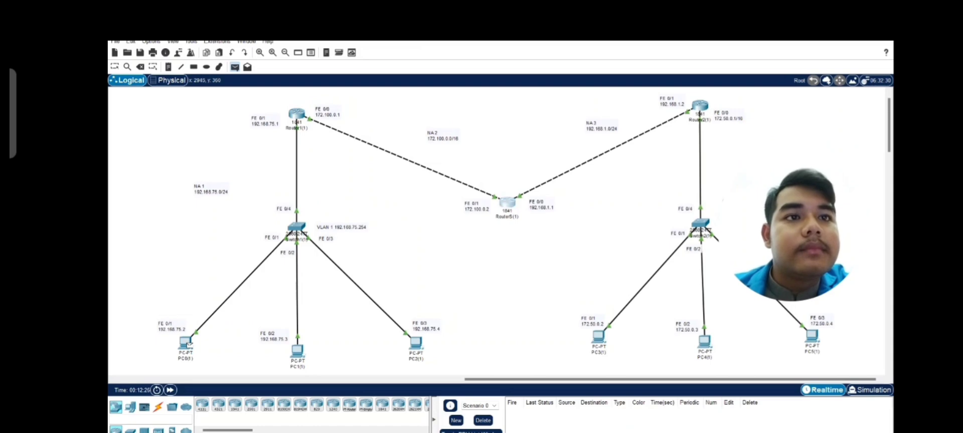
left_click(507, 202)
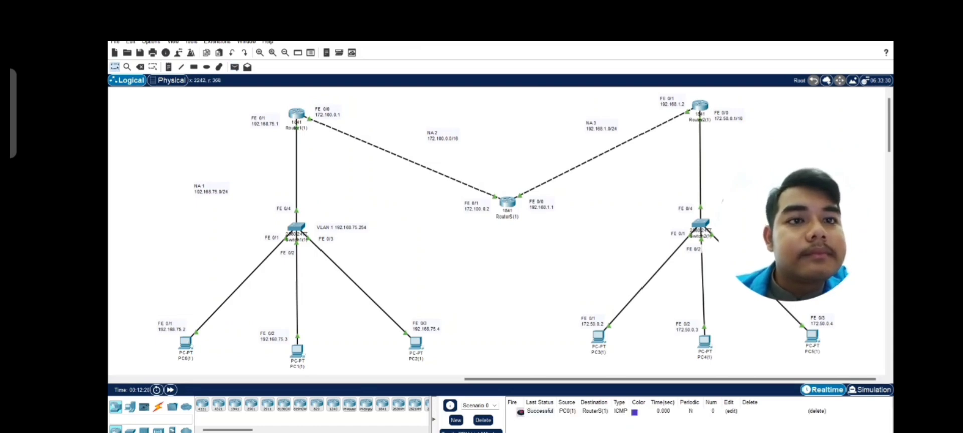
left_click(235, 66)
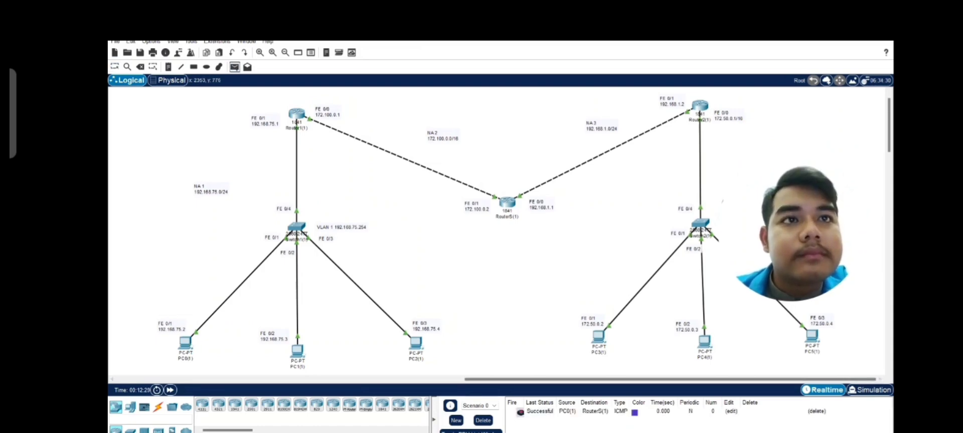
left_click(299, 351)
left_click(507, 202)
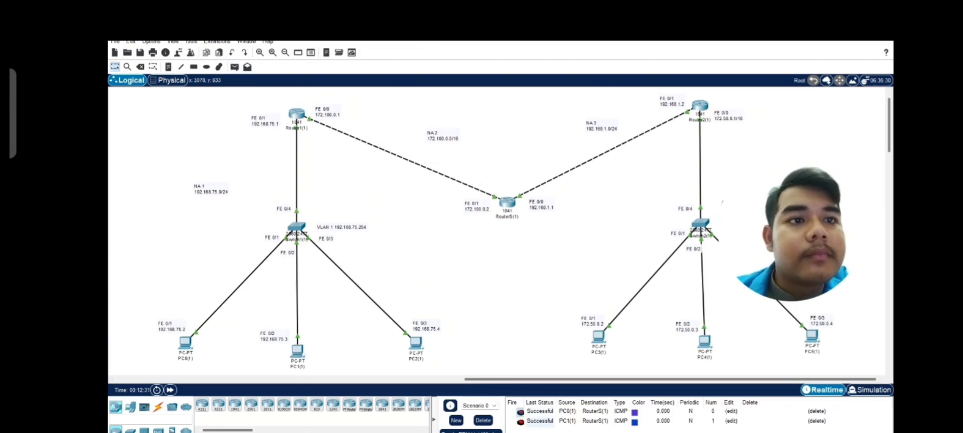
key("p")
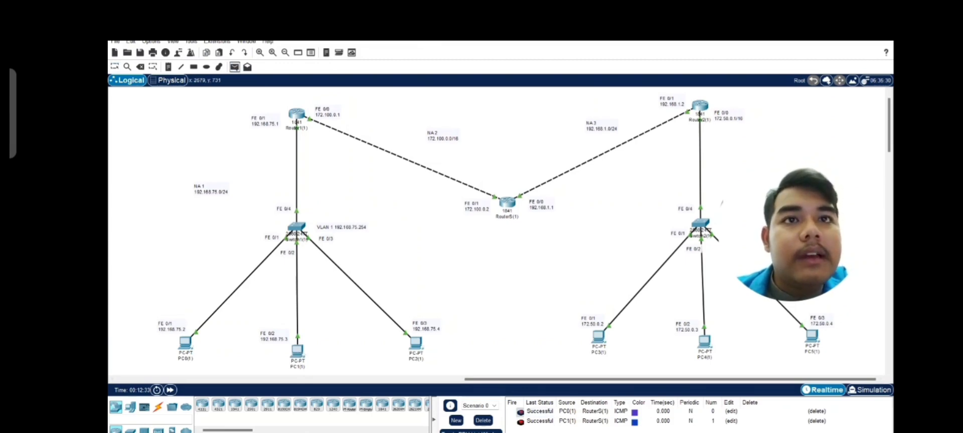
left_click(416, 344)
left_click(507, 202)
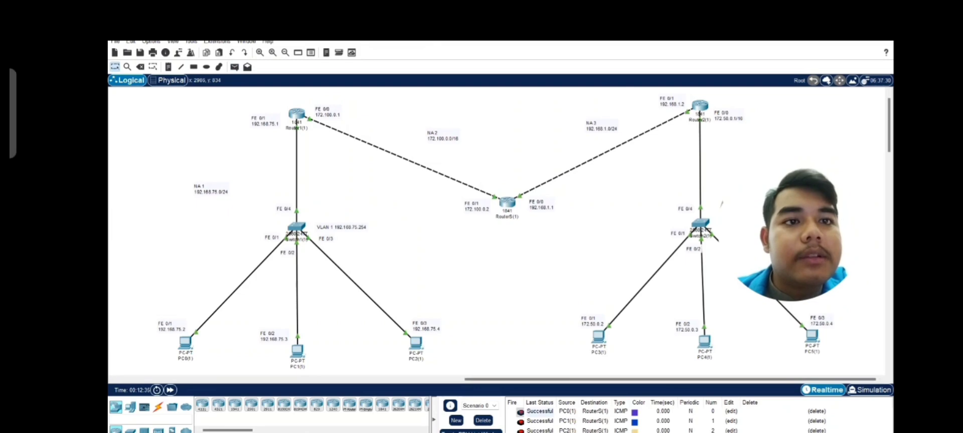
Delete the scenario's existing PDUs, and send simple PDUs from PC3(1), PC4(1) and PC5(1) to Router5(1)
left_click(483, 420)
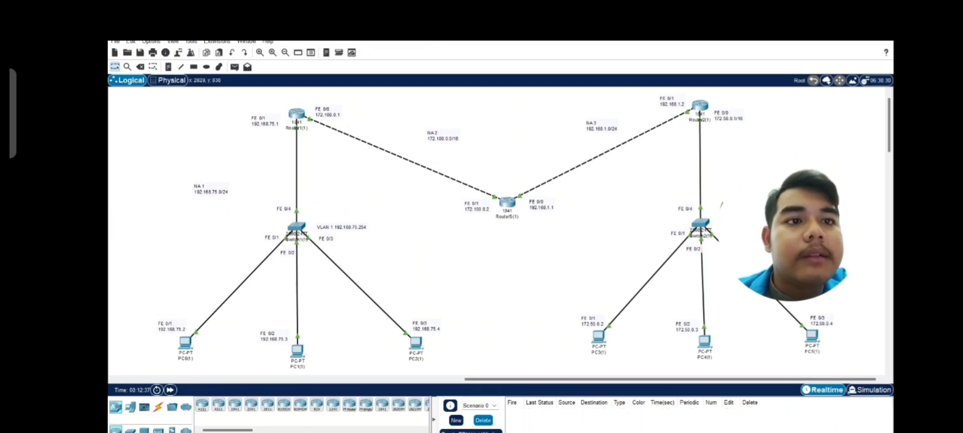
left_click(234, 66)
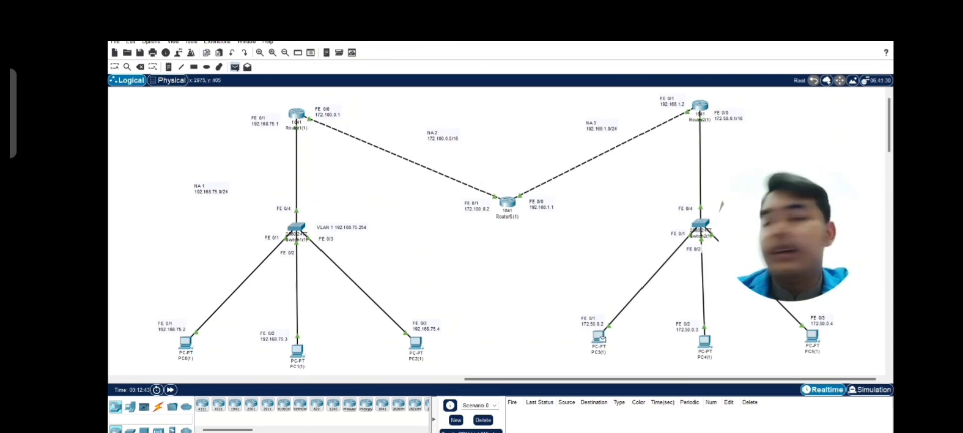
left_click(600, 337)
left_click(507, 202)
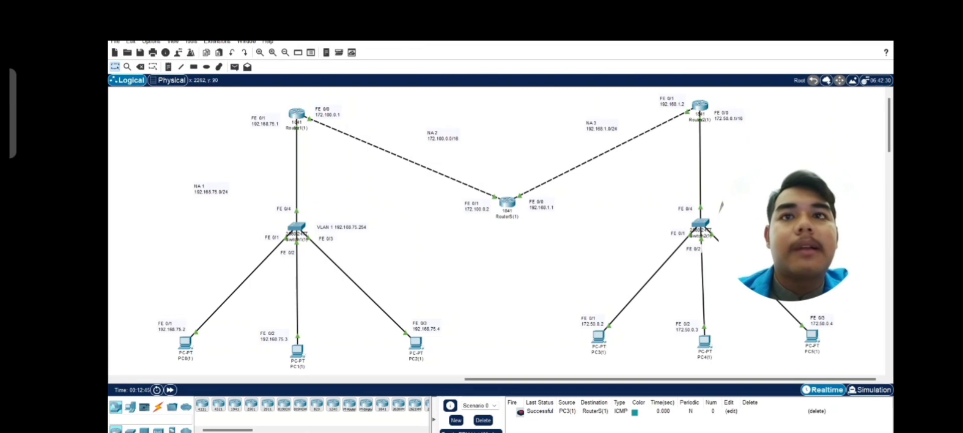
left_click(234, 68)
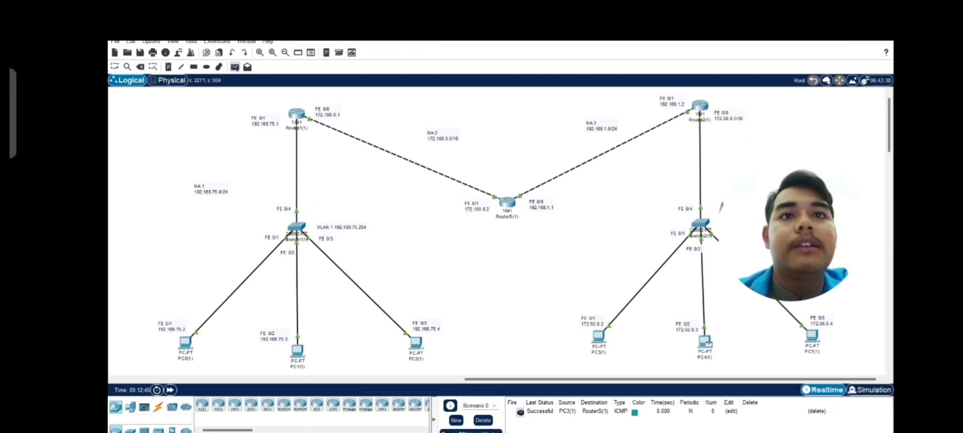
left_click(705, 342)
left_click(507, 202)
key("p")
left_click(812, 337)
left_click(507, 202)
Clear the scenario's PDUs and send new simple PDUs from PC0(1) to PC3(1), PC1(1) to PC4(1), and PC2(1) to PC5(1)
left_click(483, 420)
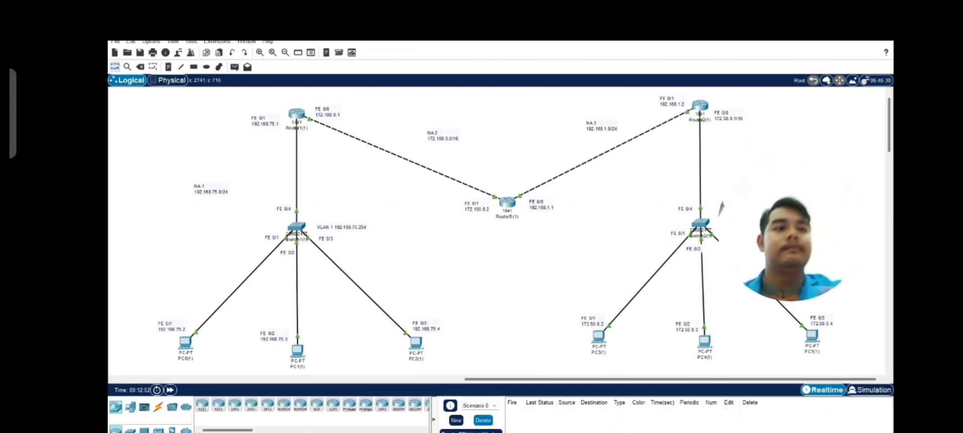
key("p")
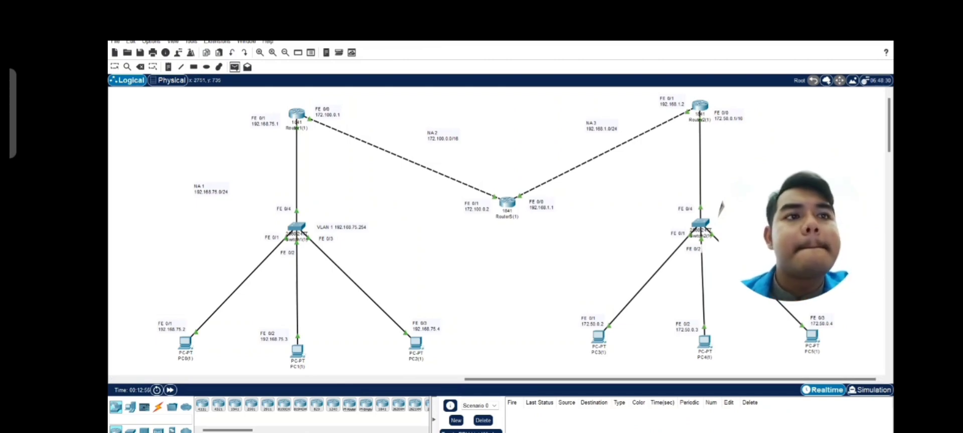
left_click(189, 343)
left_click(599, 337)
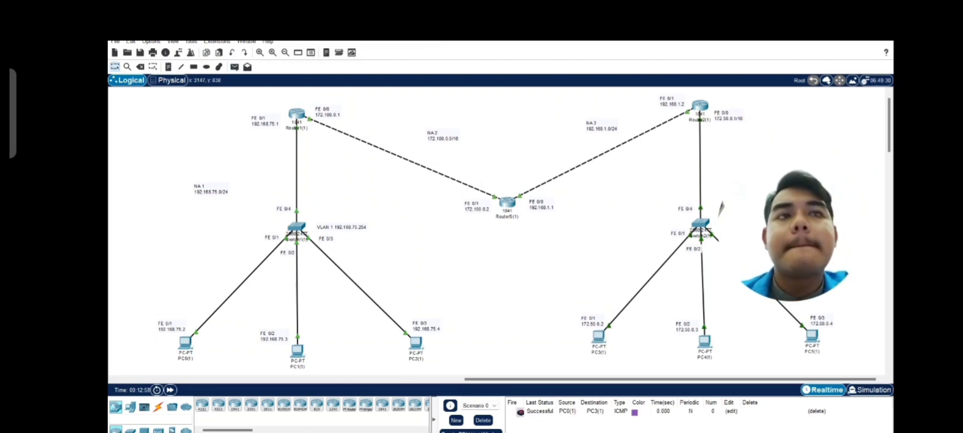
left_click(234, 67)
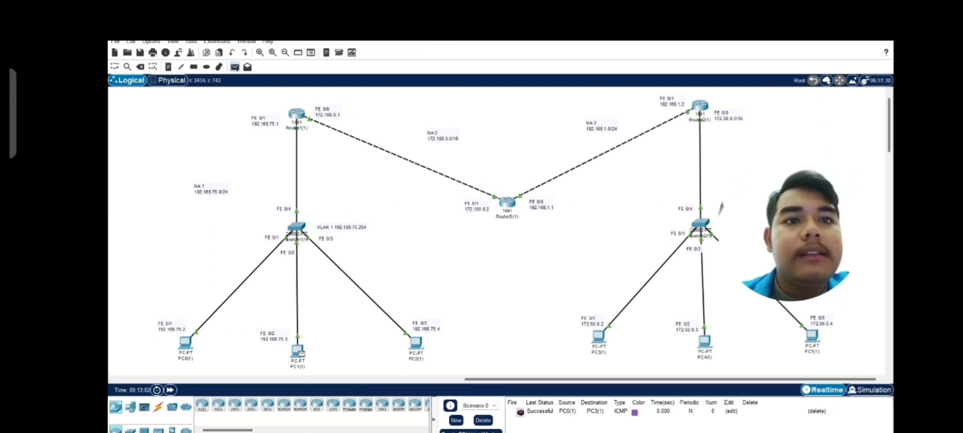
left_click(300, 351)
left_click(705, 341)
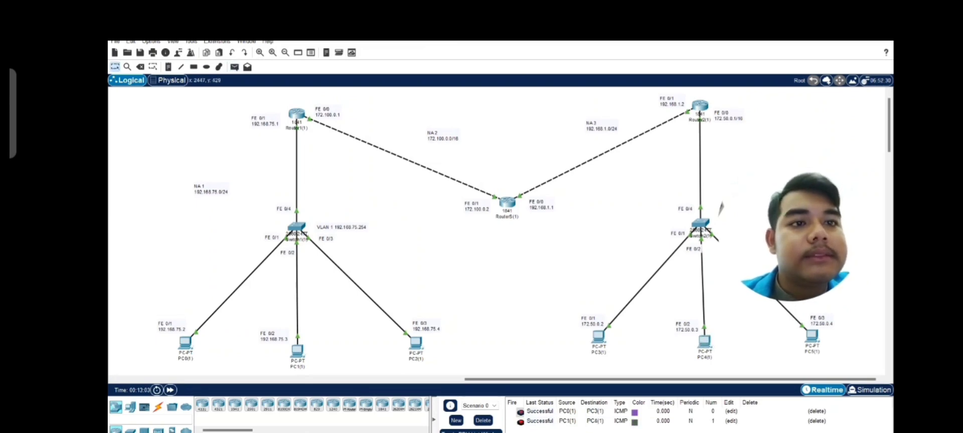
left_click(234, 67)
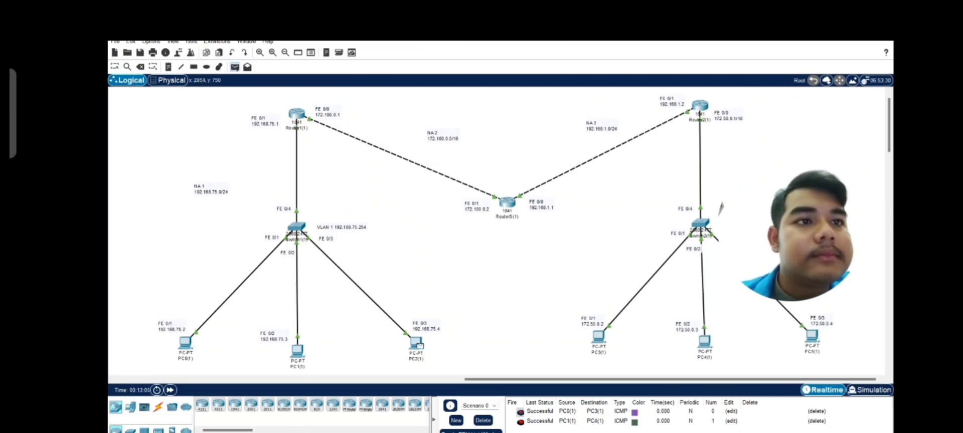
left_click(416, 343)
left_click(812, 335)
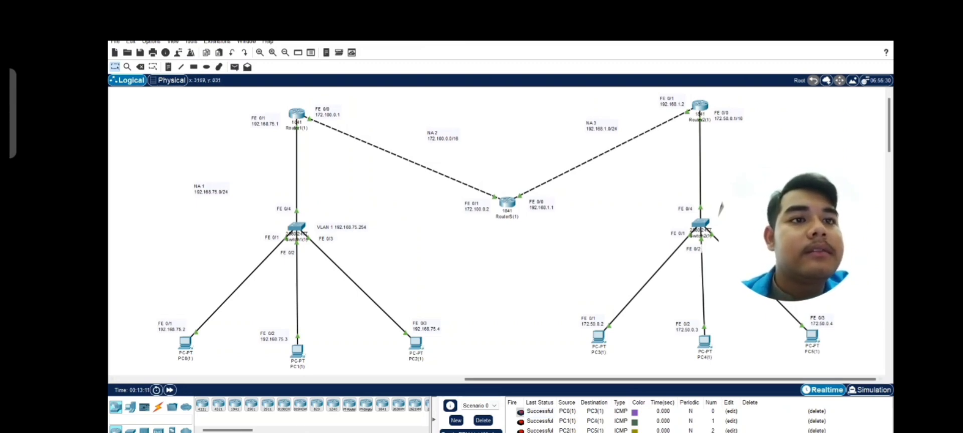
key("alt+Tab")
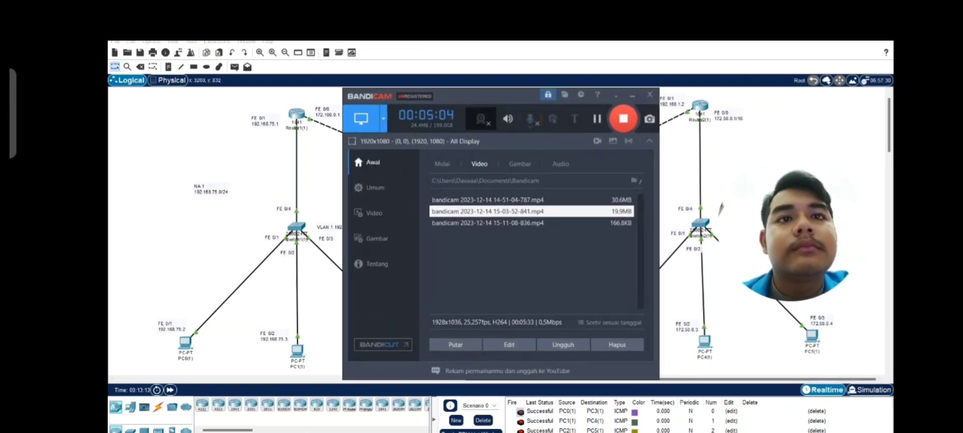